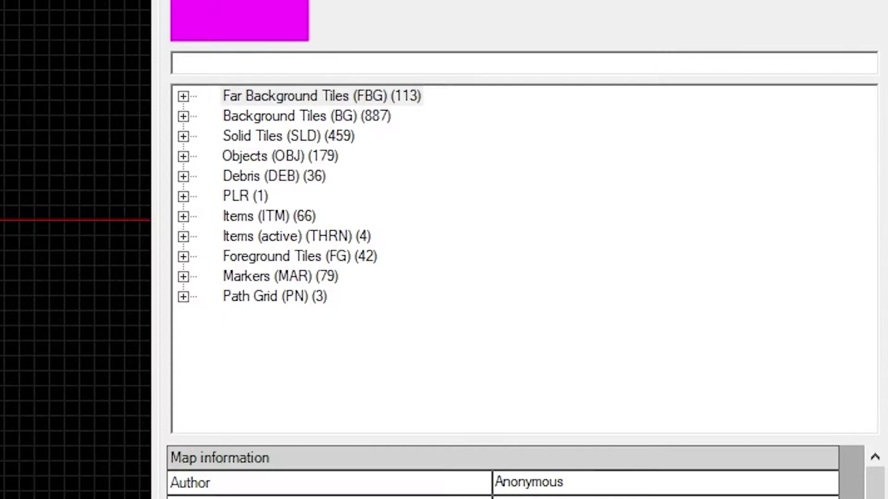
Find the rail markers and place a RailJoint at about (-76, 4) and a RailAttachmentJoint at (4, 4) on the platform
type("rail")
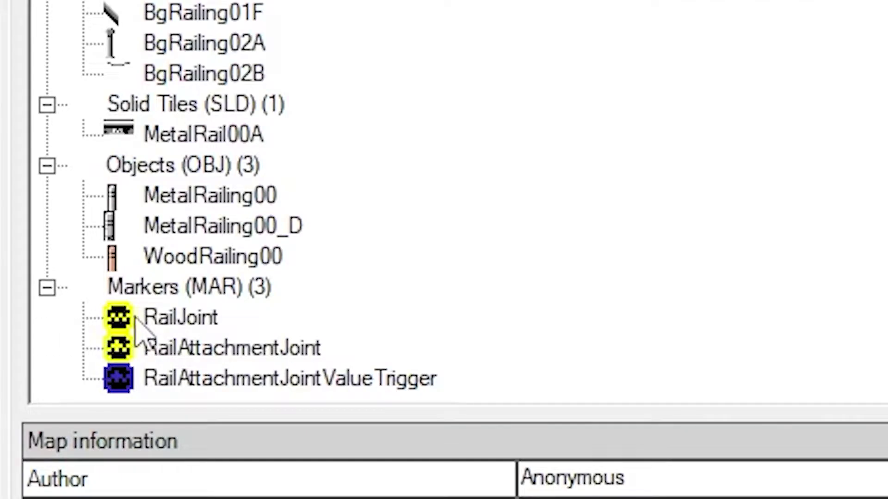
left_click(255, 379)
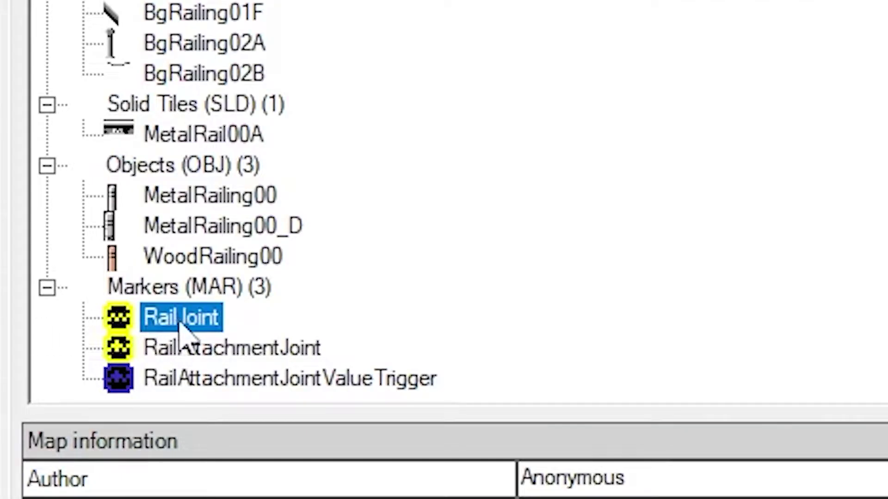
left_click_drag(213, 331, 167, 276)
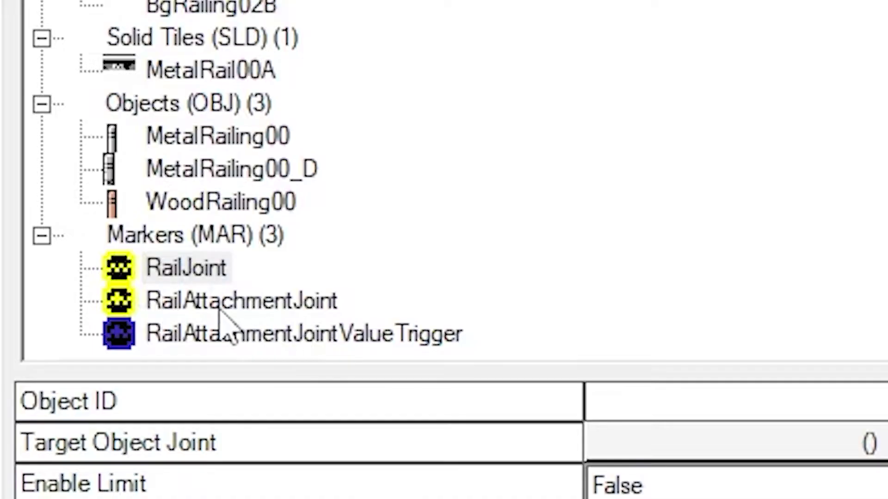
left_click(228, 313)
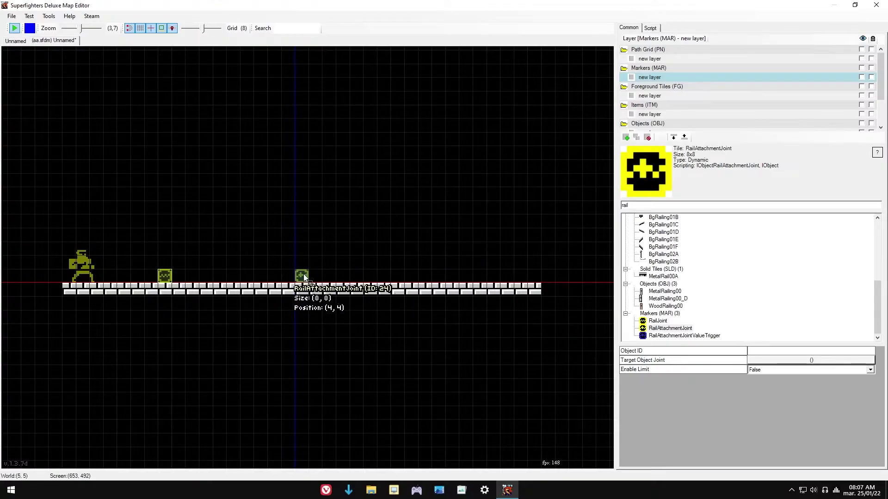
left_click(304, 276)
Find Crate00 and place it on the platform beside the RailAttachmentJoint, at position (16, 8)
type("crate")
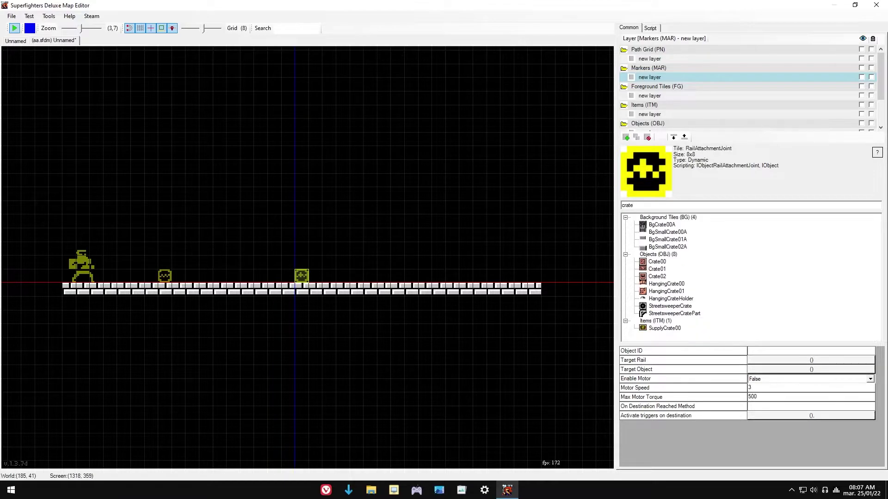
left_click(657, 262)
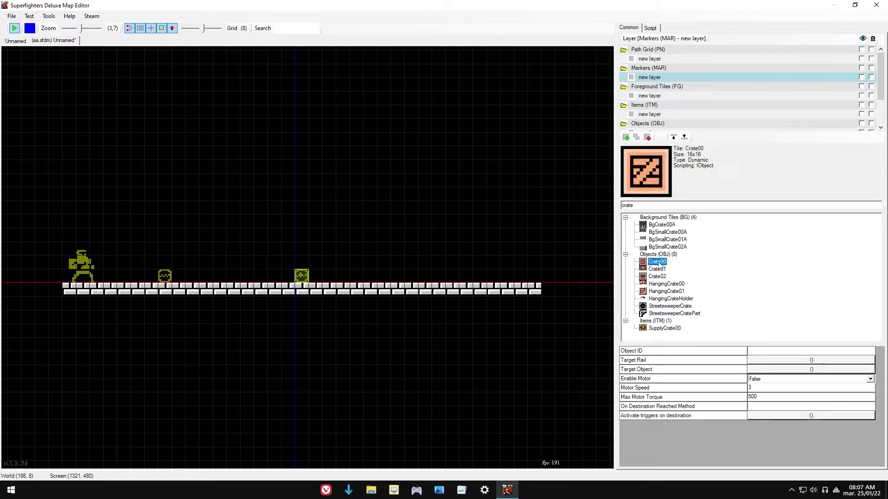
left_click(325, 276)
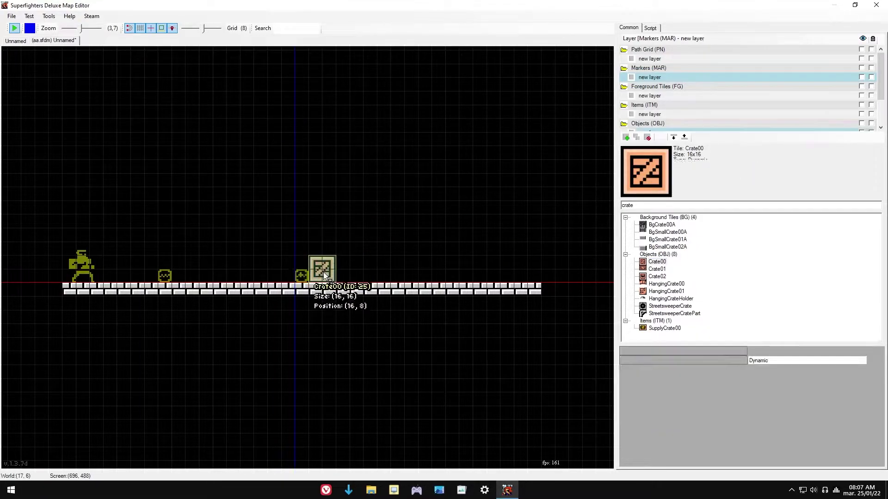
left_click(346, 255)
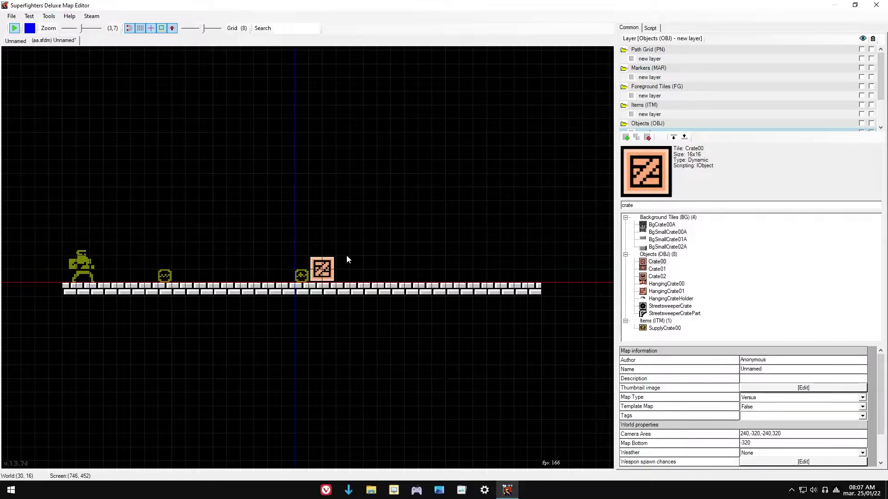
Find the TargetObjectJoint marker and place it on the platform at position (100, 4)
key("ctrl+f")
type("target")
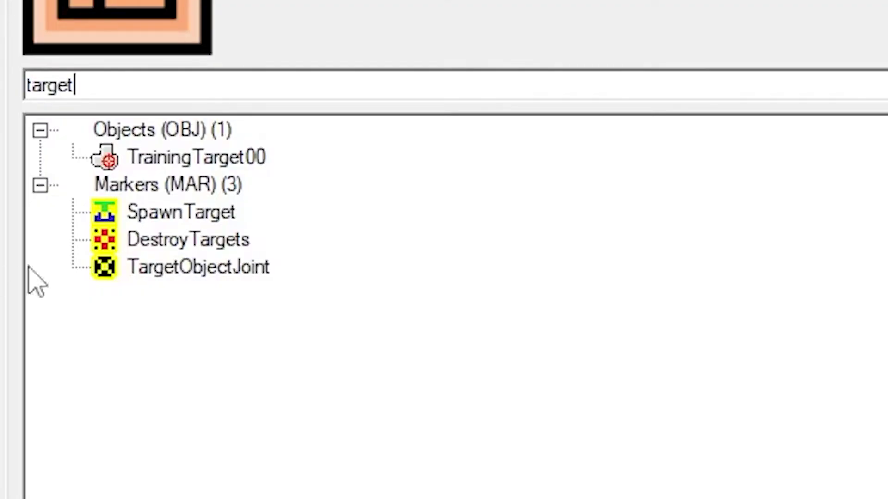
left_click(188, 274)
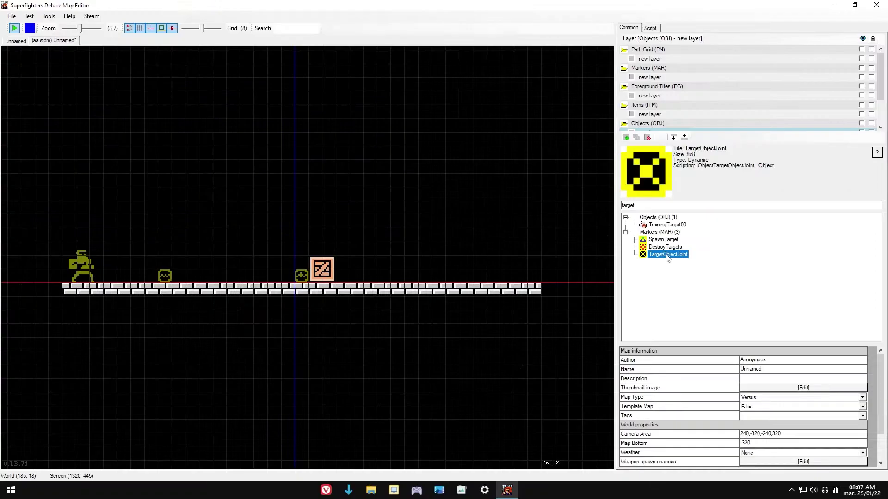
left_click_drag(668, 258, 467, 275)
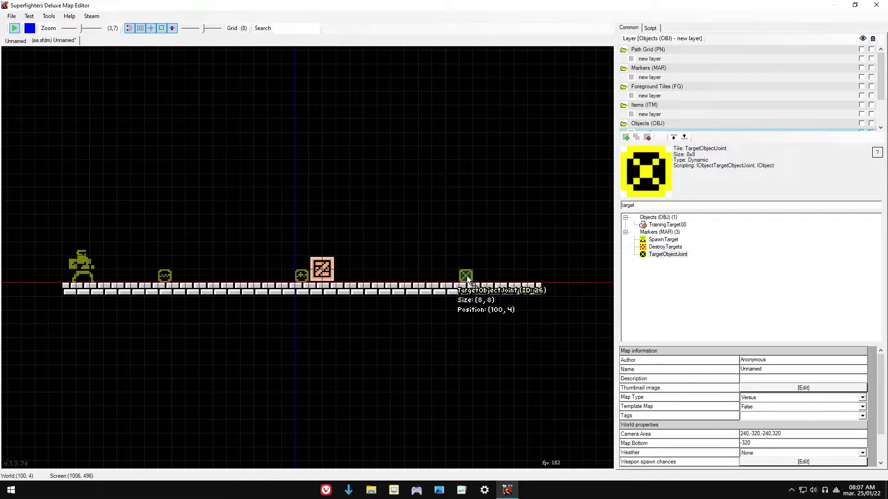
left_click(467, 276)
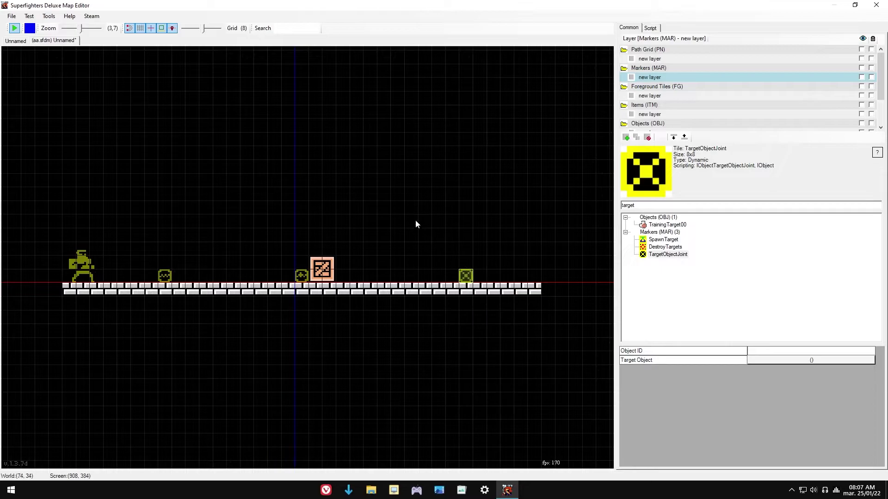
left_click(264, 231)
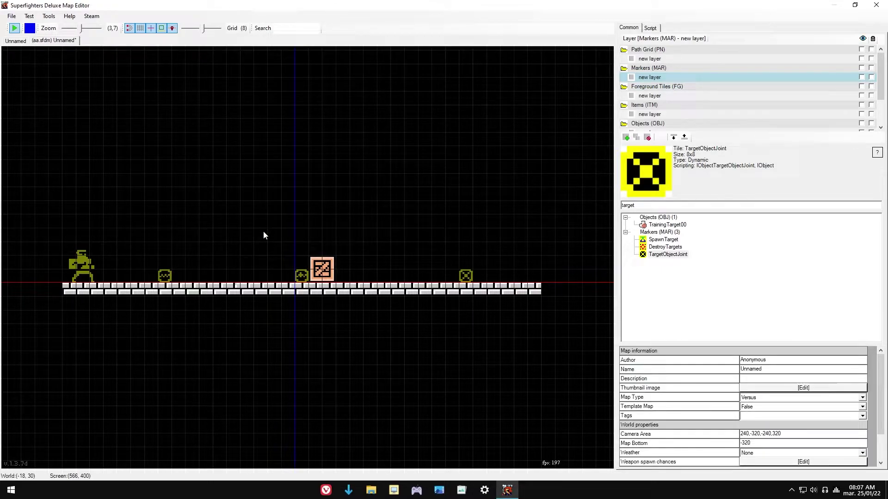
Set the RailJoint's Target Object Joint to the TargetObjectJoint at the far end of the platform
left_click(166, 276)
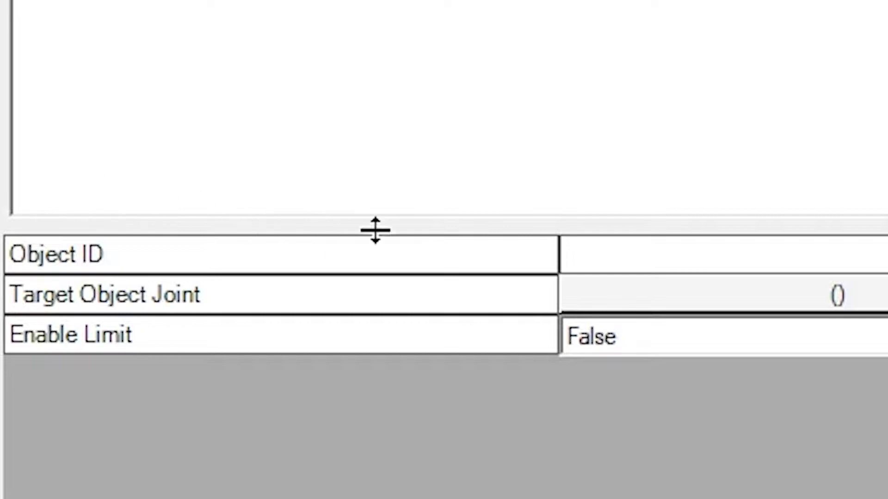
left_click(608, 307)
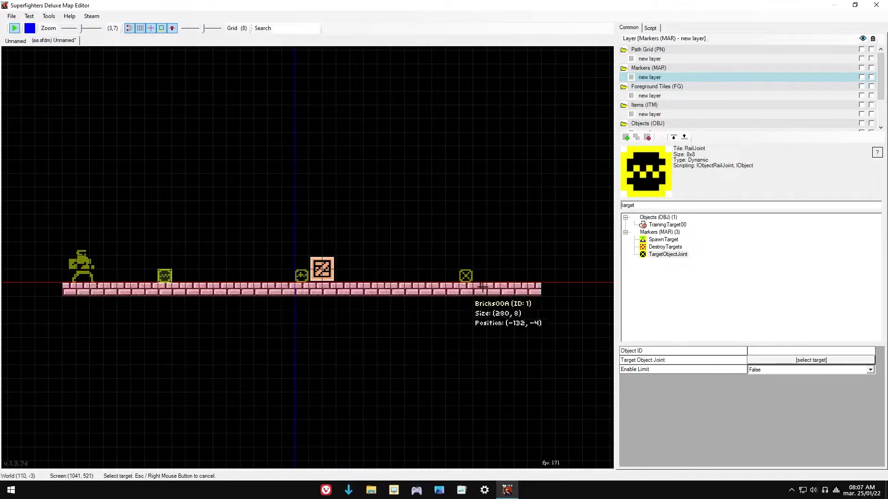
left_click(466, 277)
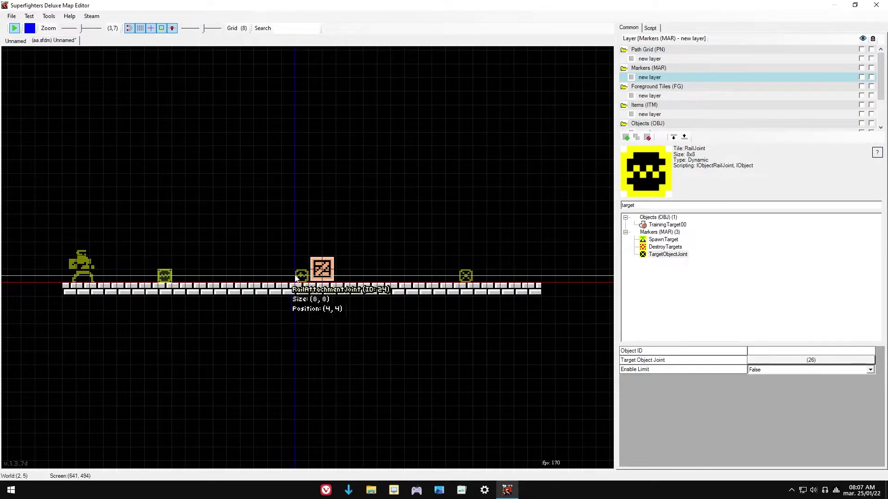
scroll(303, 277, "down", 2)
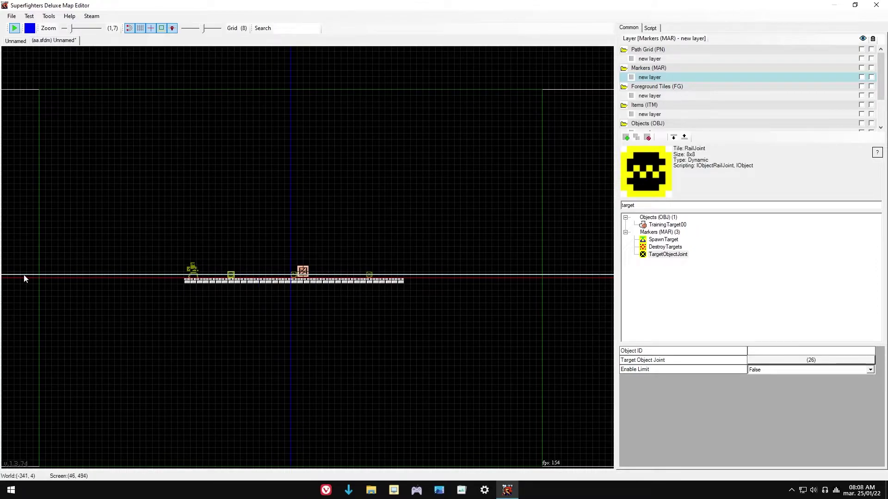
scroll(389, 271, "up", 3)
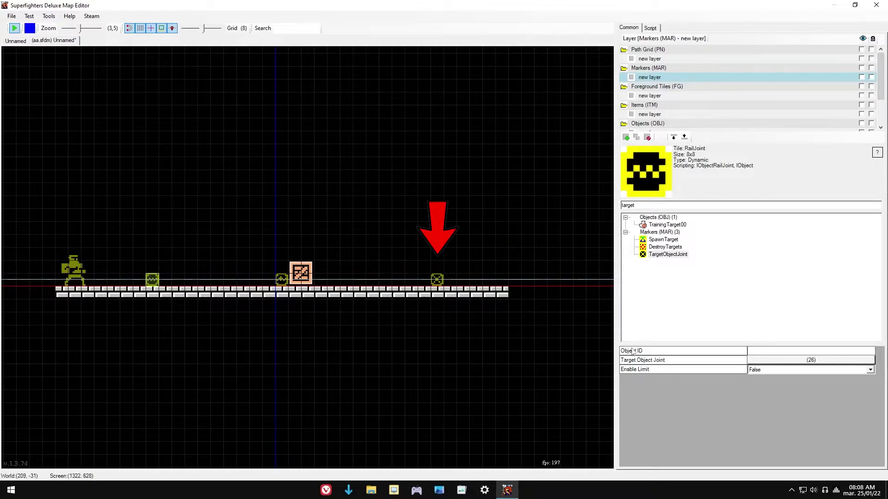
Set the RailJoint's Enable Limit property to True
left_click(764, 373)
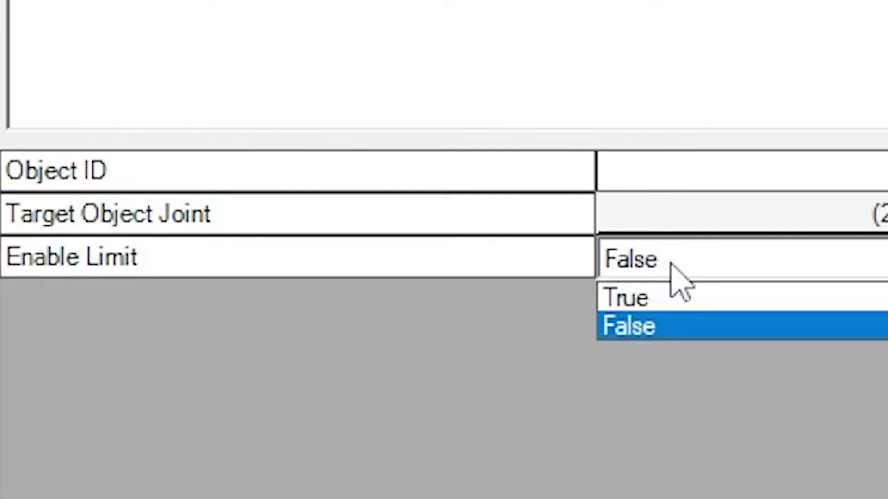
left_click(641, 299)
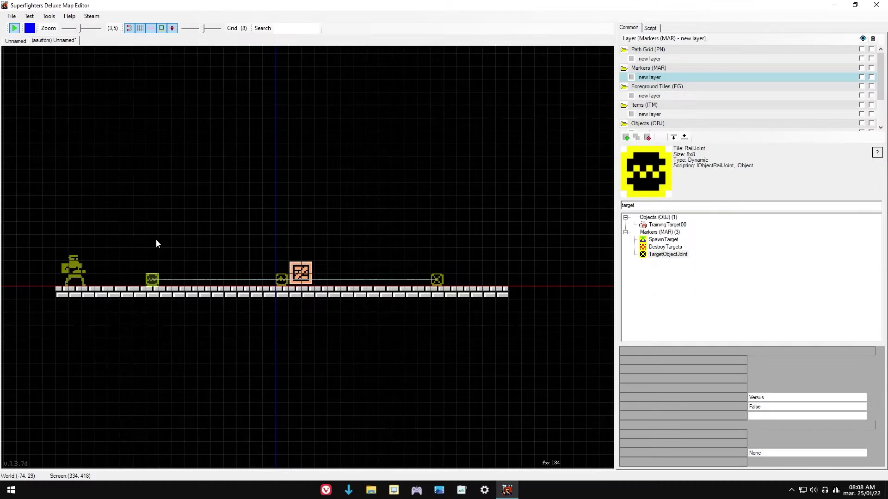
left_click(156, 241)
left_click(151, 280)
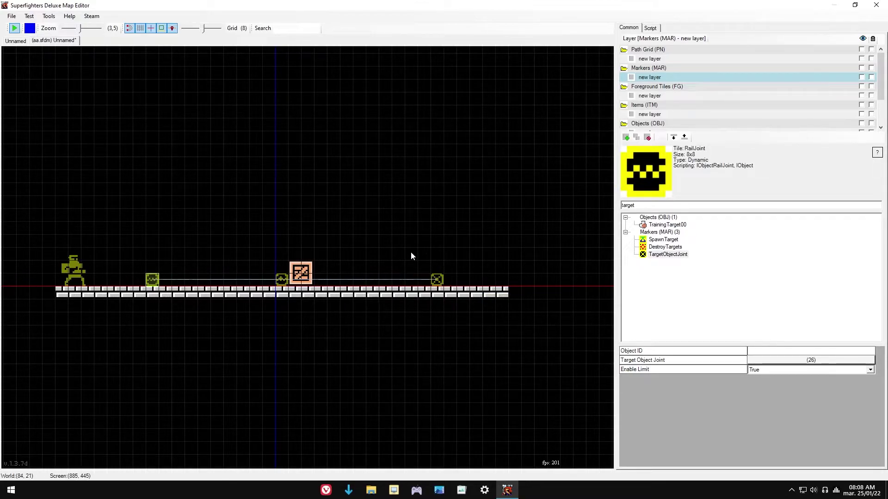
Set the RailAttachmentJoint's Target Rail to the RailJoint and its Target Object to the crate
left_click(280, 277)
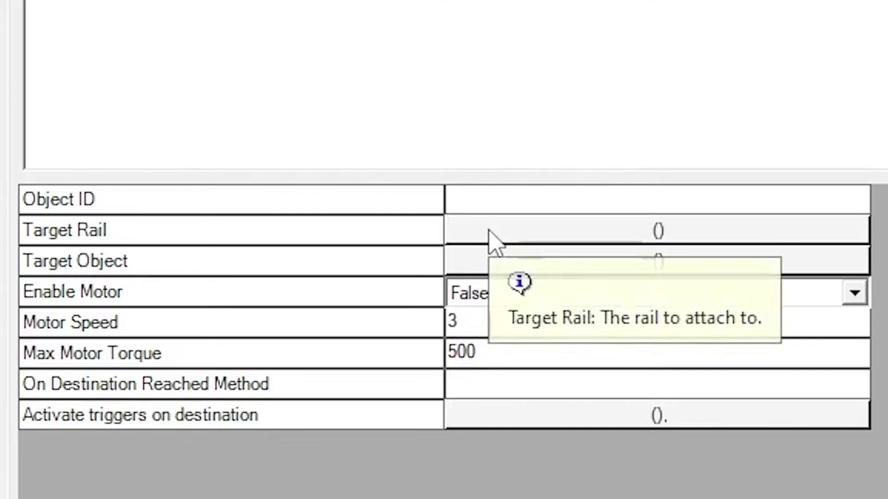
left_click(489, 231)
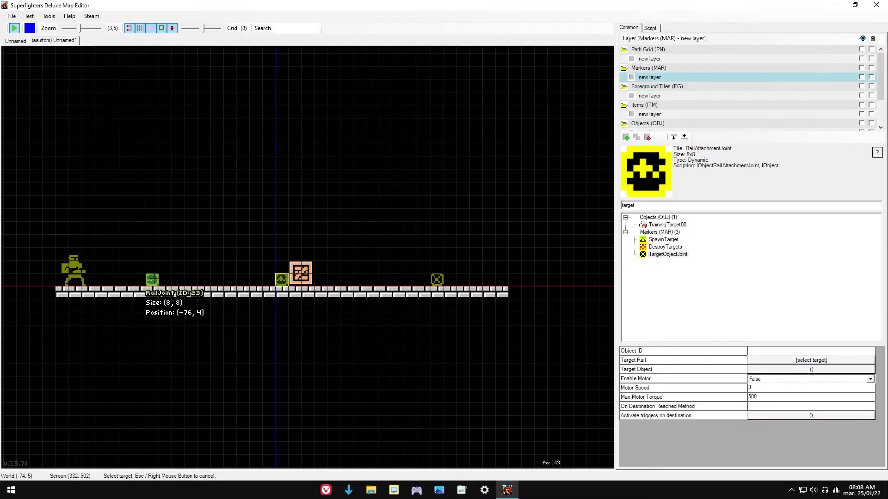
left_click(152, 280)
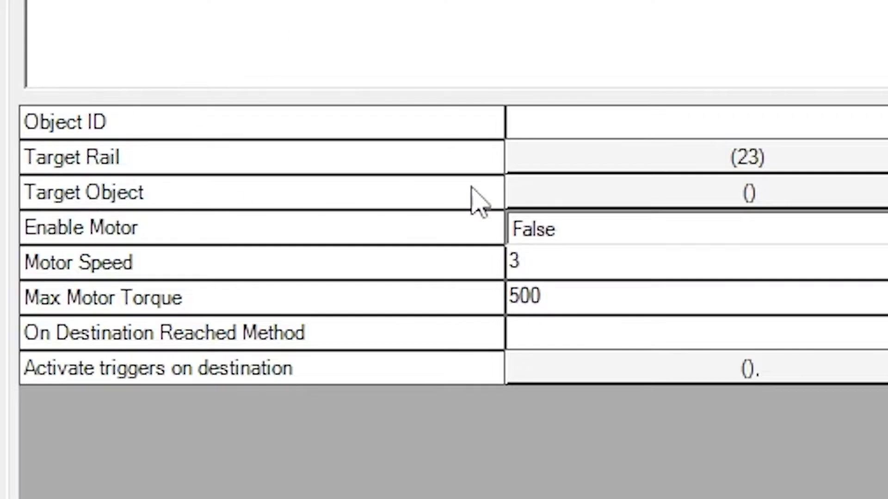
left_click(557, 193)
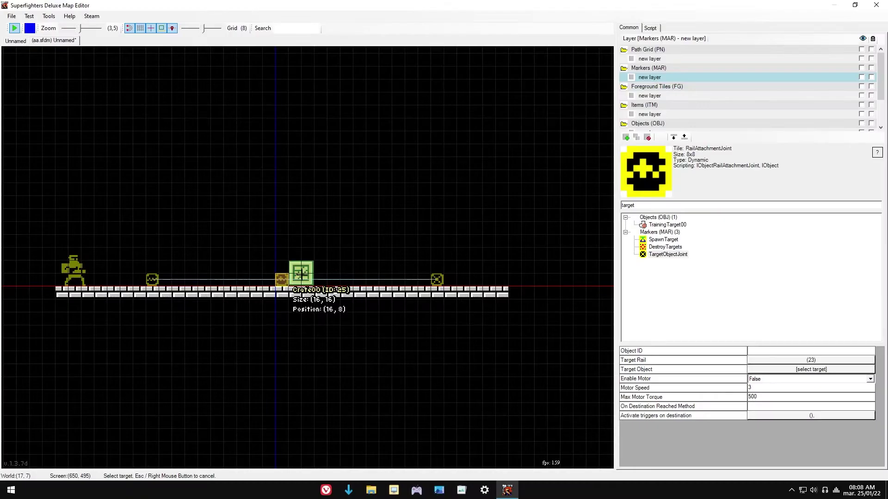
left_click(301, 272)
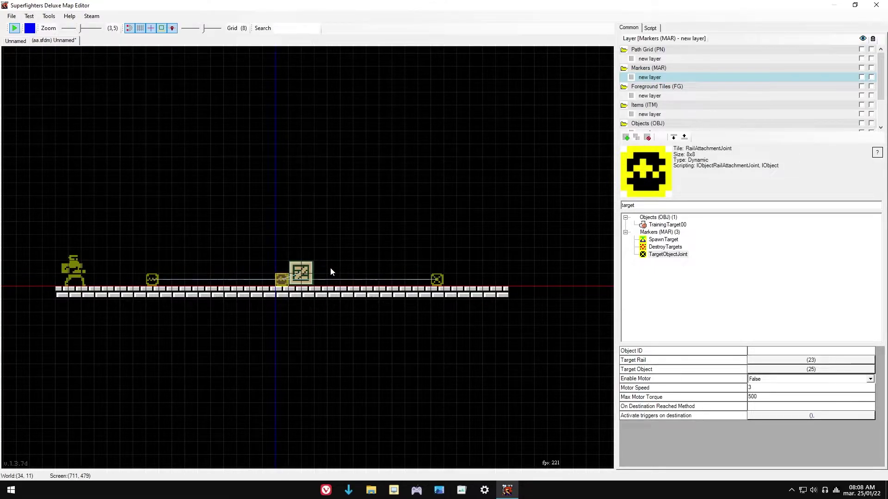
Test the map in the game, moving the character to push the crate along the rail in both directions
left_click_drag(278, 275, 277, 247)
mouse_move(398, 241)
left_mouse_down()
mouse_move(111, 242)
mouse_move(307, 258)
mouse_move(786, 260)
mouse_move(101, 259)
mouse_move(784, 264)
mouse_move(388, 301)
mouse_move(411, 319)
left_mouse_up()
key("F5")
key("Right")
key("Left")
key("Right")
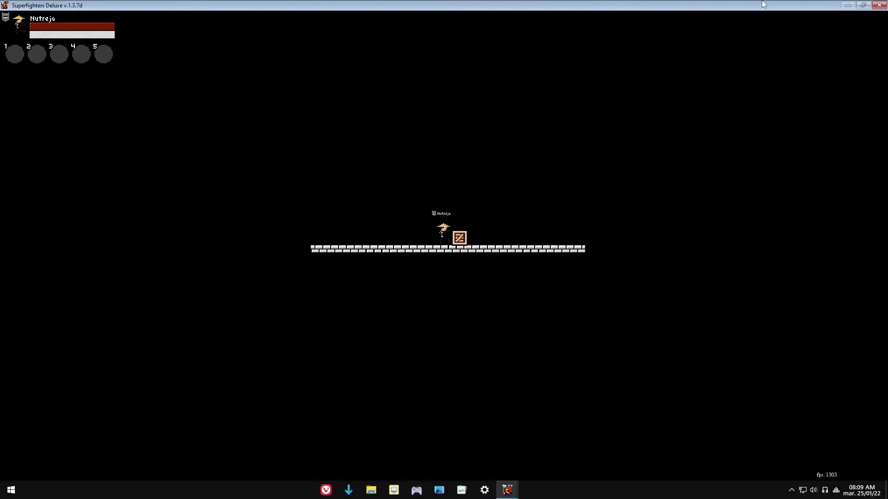
key("a")
key("Right")
key("Up")
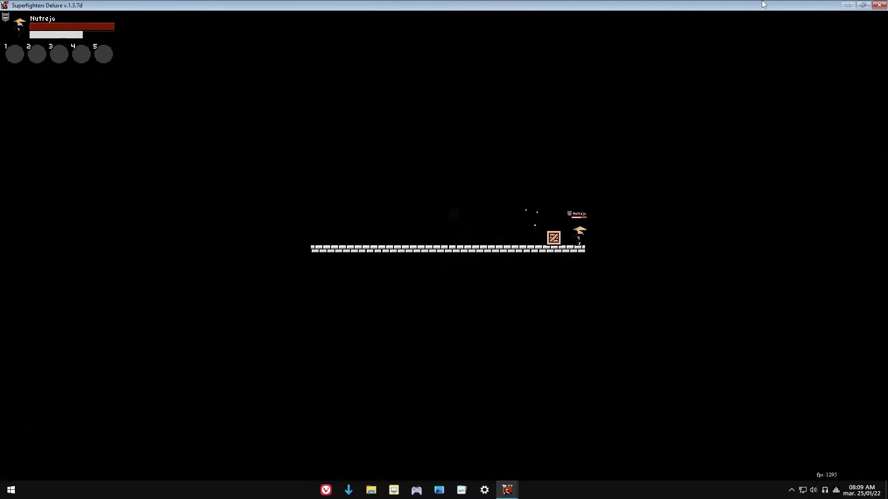
key("a")
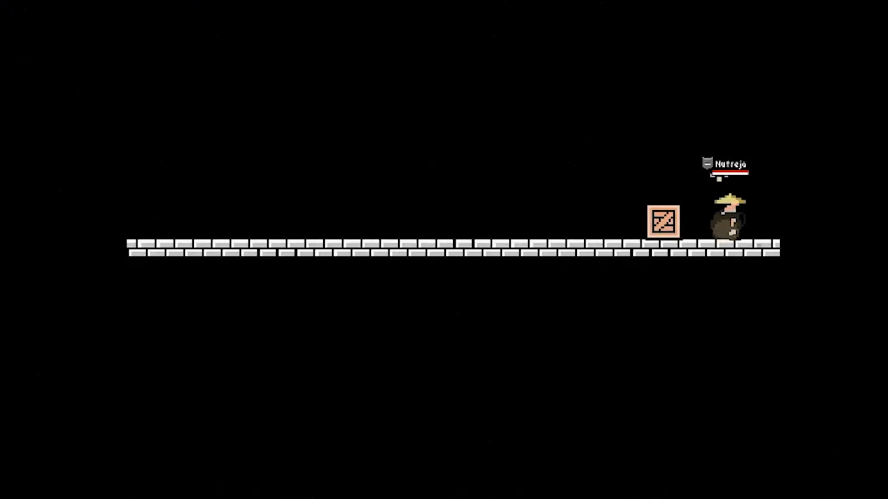
key("Left")
key("Up")
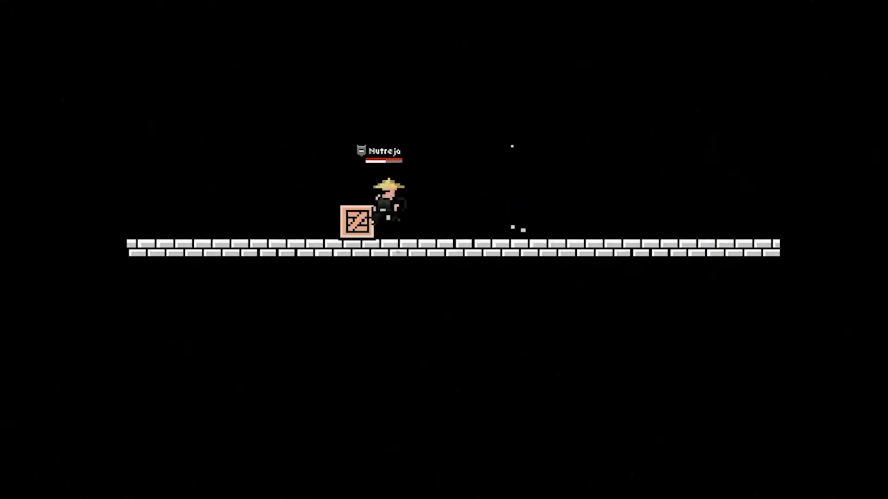
key("Left")
key("Up")
key("Right")
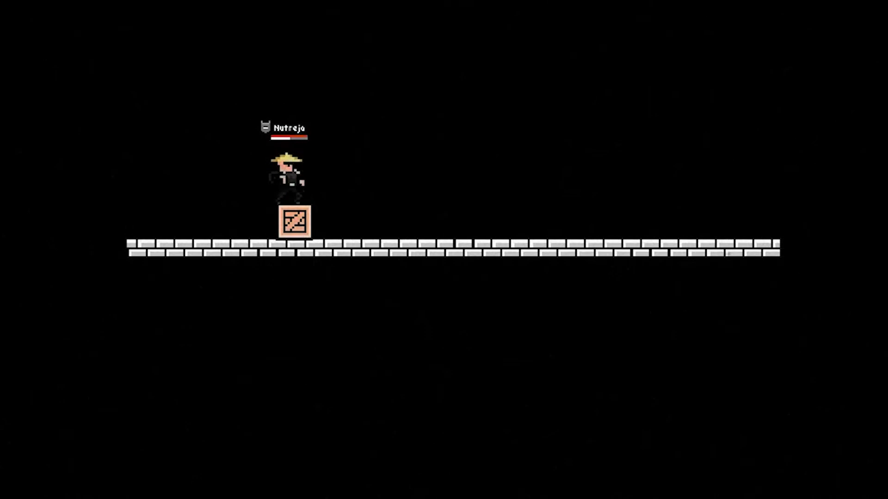
key("a")
key("Right")
key("Right")
key("Up")
key("Right")
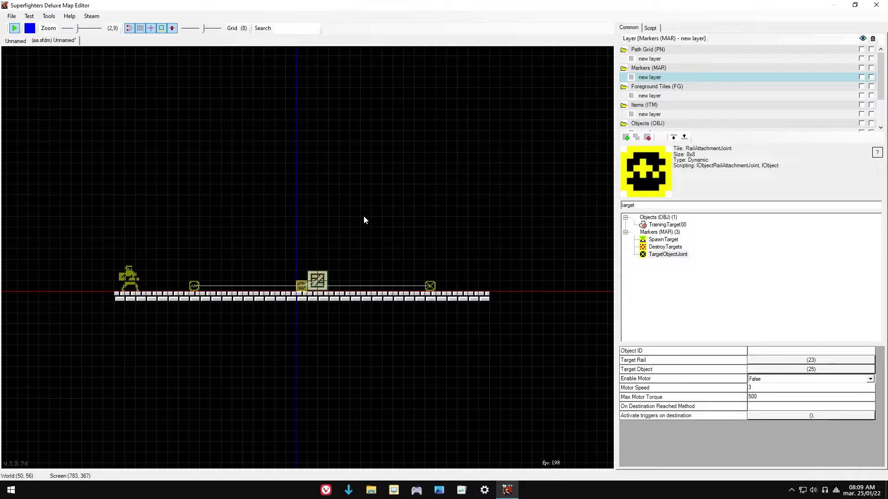
Select the three rail joints together with the crate and rotate them 90° clockwise so the rail runs vertically
left_click(378, 221)
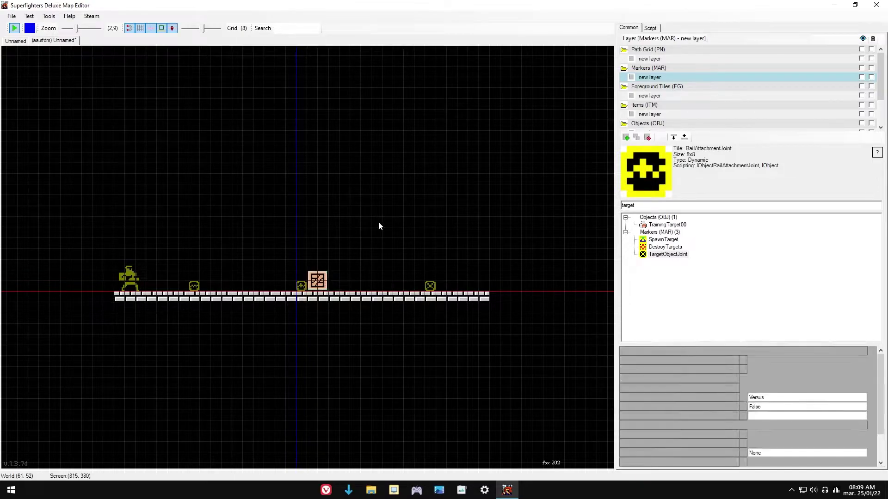
left_click_drag(481, 219, 183, 297)
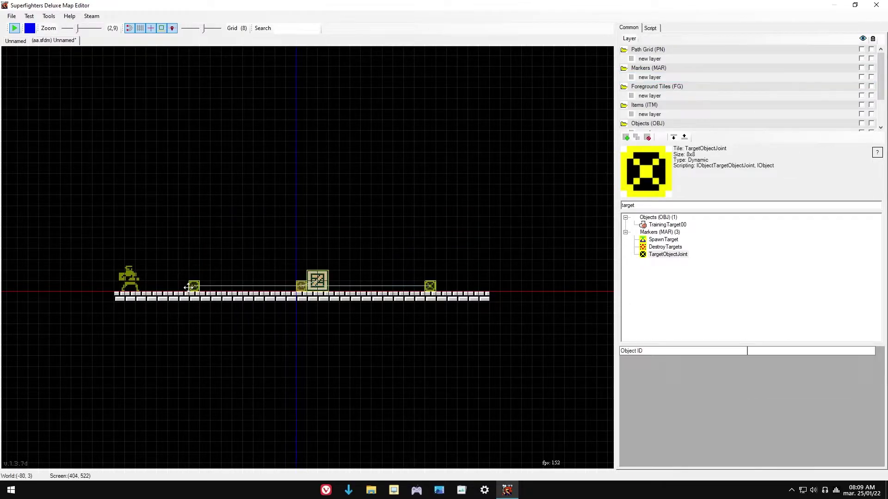
right_click(193, 285)
mouse_move(245, 304)
left_click(295, 308)
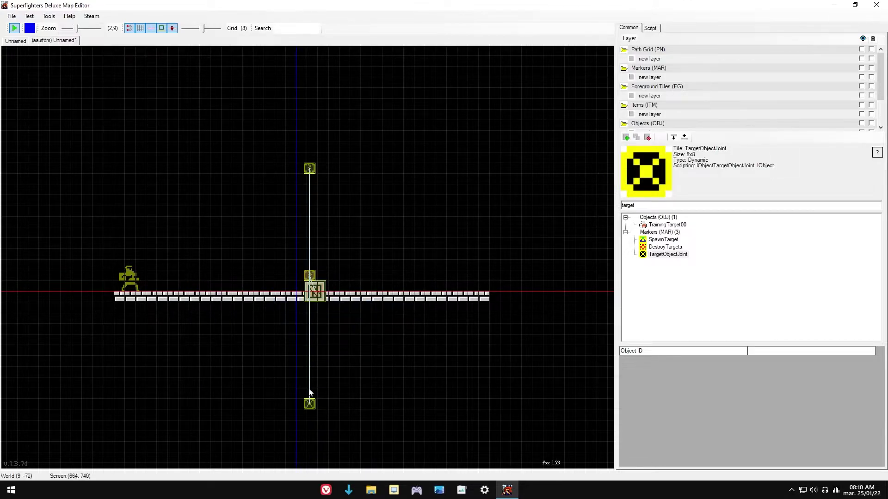
Move the crate up beside the RailJoint at the upper end of the vertical rail
scroll(314, 320, "down", 2)
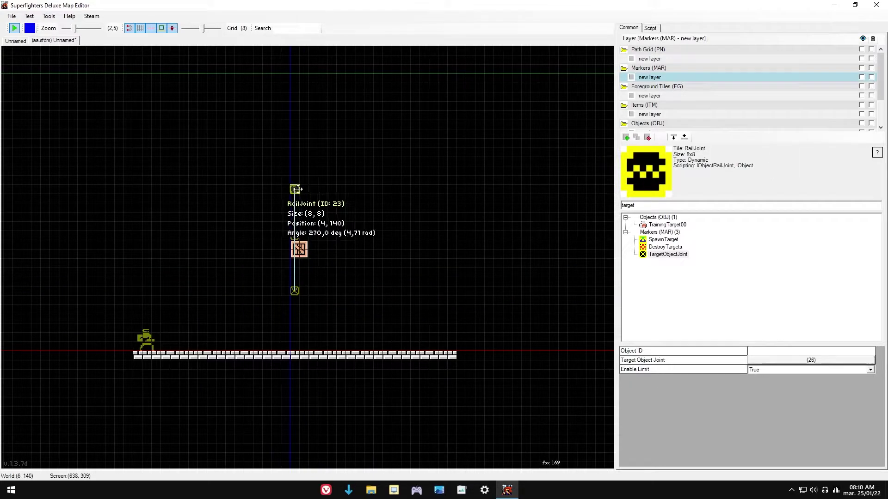
left_click(301, 252)
left_click_drag(300, 252, 309, 195)
left_click(351, 193)
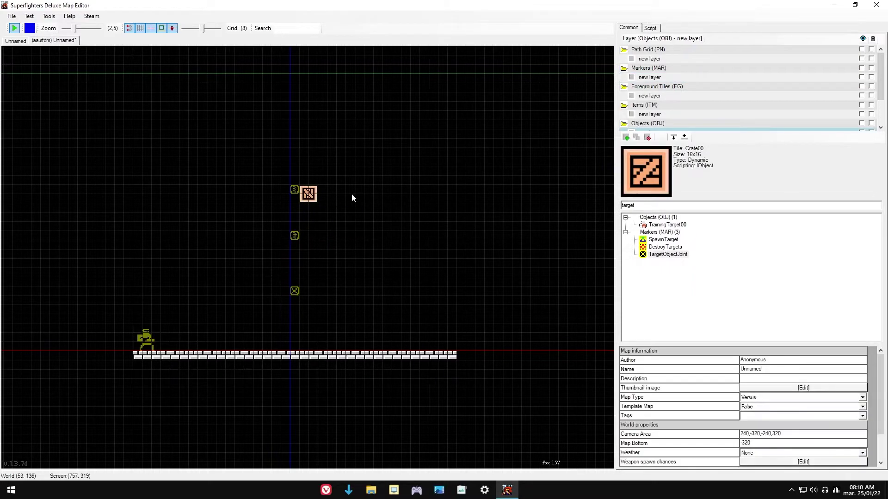
Test the map in the game, walking the character along the floor to beneath the crate
left_click(14, 29)
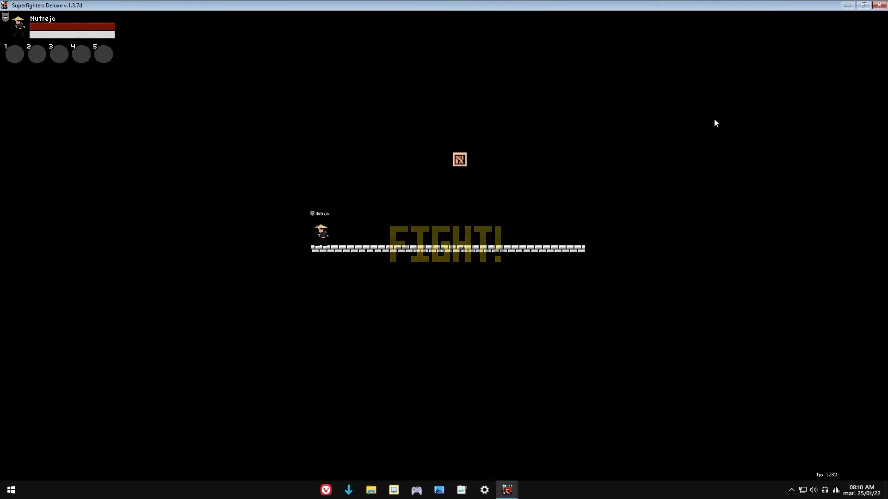
key("Right")
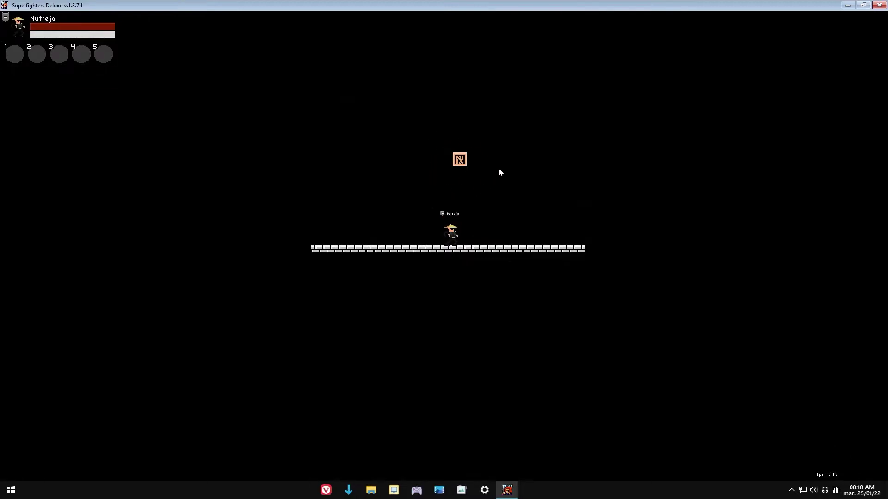
key("Escape")
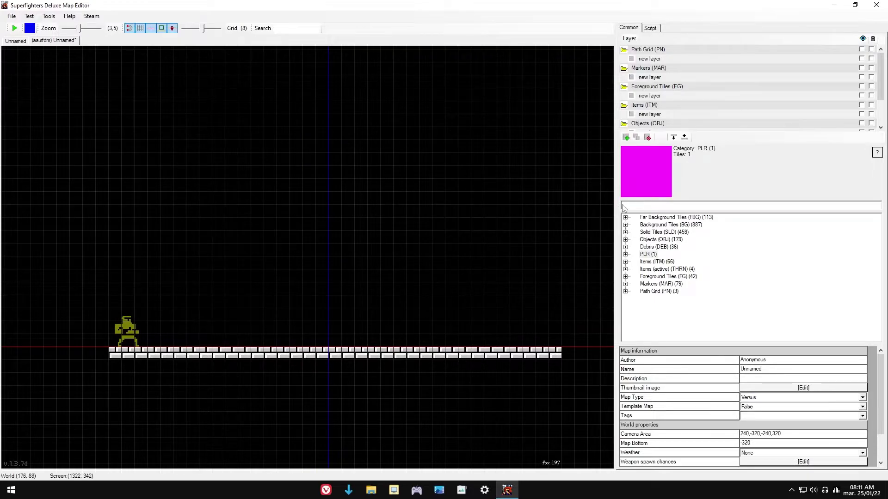
Place a MetalLadder00A tile above the floor at (-40, 68) and stretch it downward to a size of 16 × 24
type("ladde")
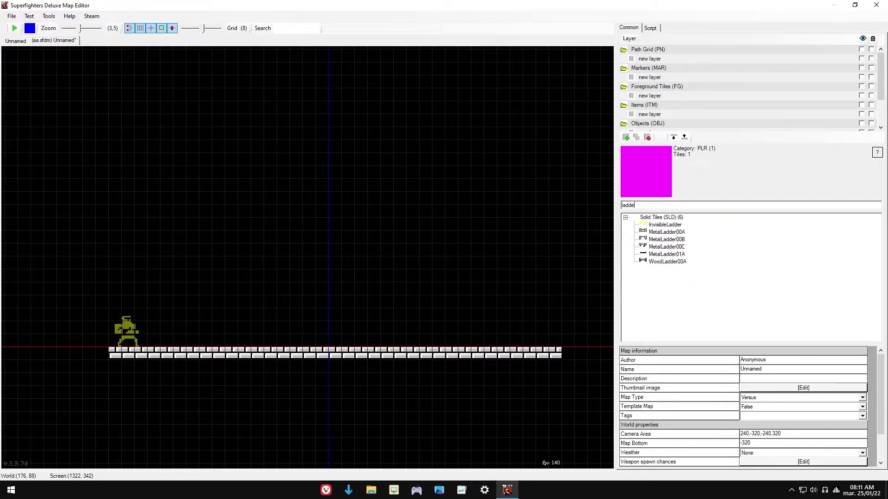
left_click(661, 234)
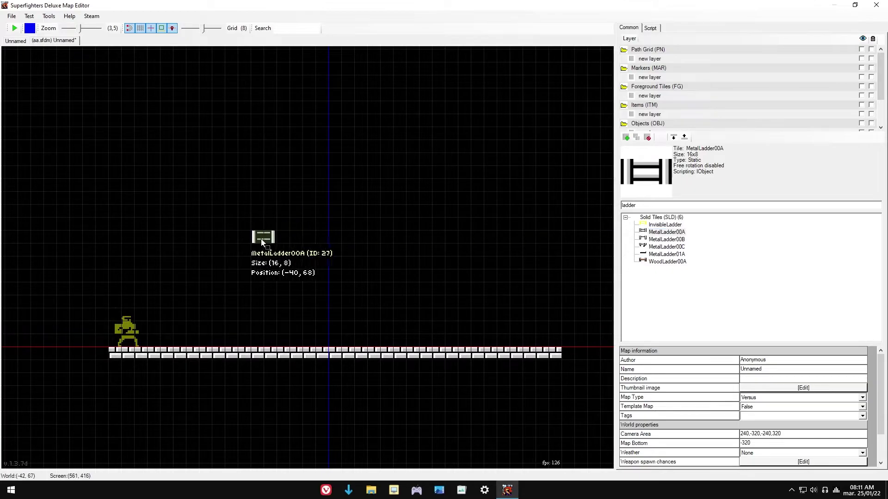
left_click(262, 241)
left_click_drag(262, 242, 267, 274)
left_click(310, 246)
scroll(270, 265, "up", 2)
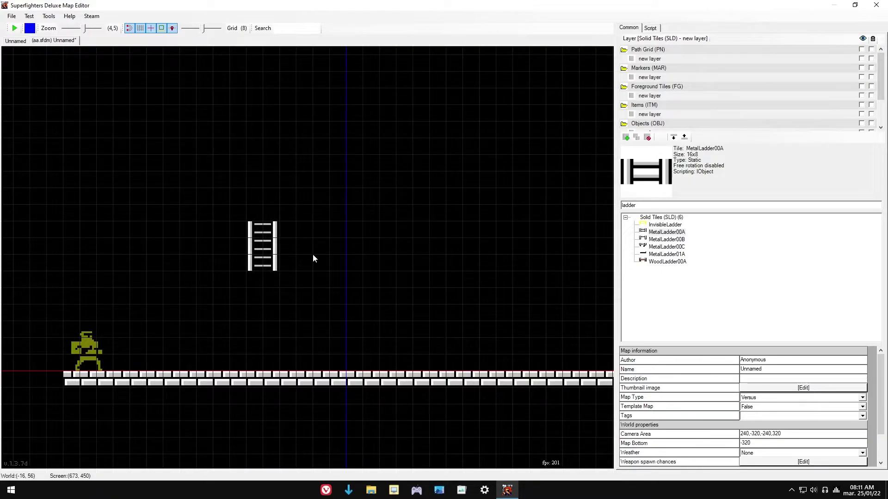
scroll(324, 236, "down", 2)
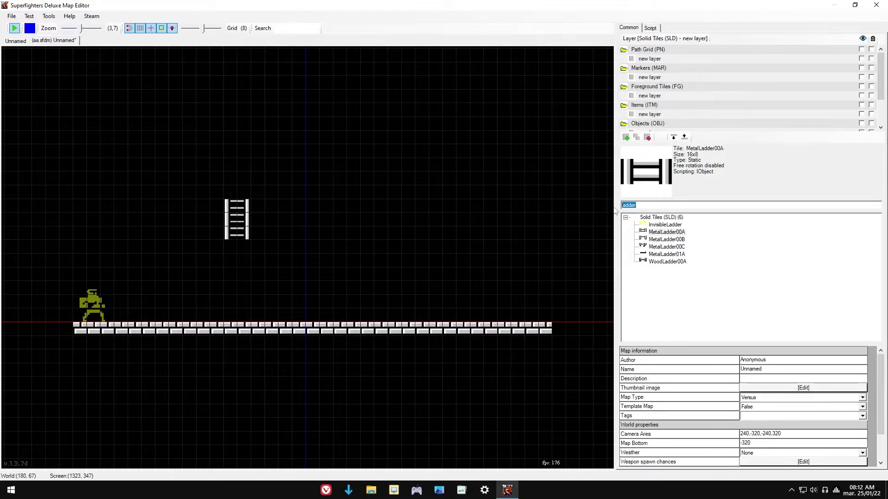
Place a RailJoint, a RailAttachmentJoint and a TargetObjectJoint from top to bottom in a vertical line along the ladder's left side
type("rail")
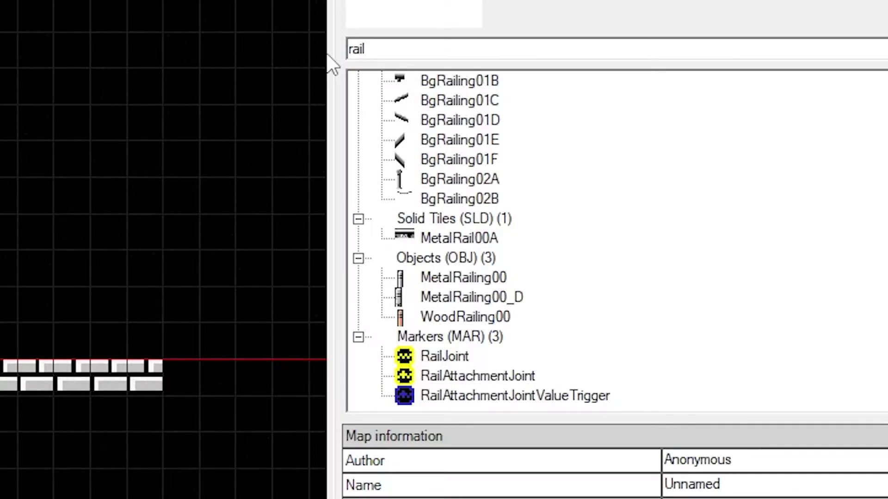
left_click(441, 363)
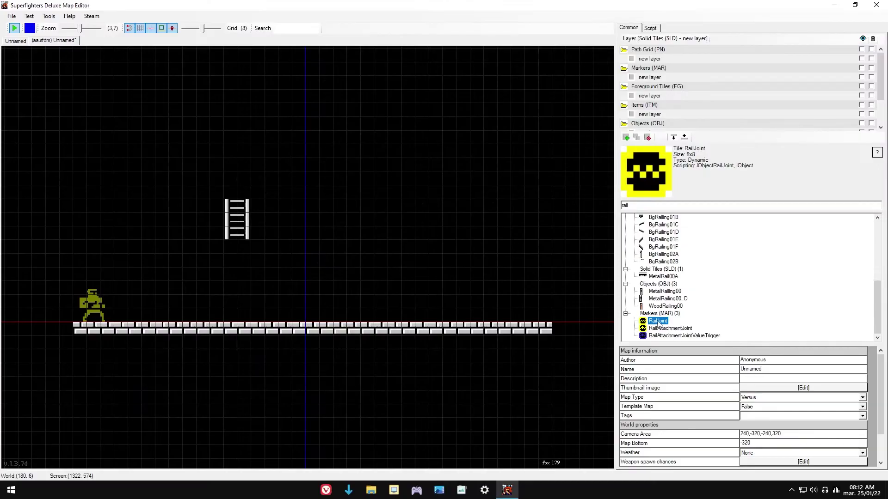
left_click(216, 191)
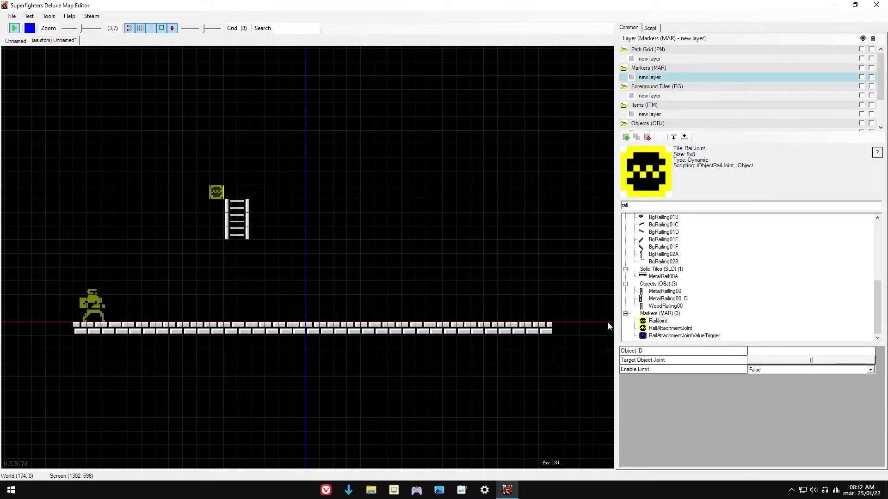
left_click(669, 328)
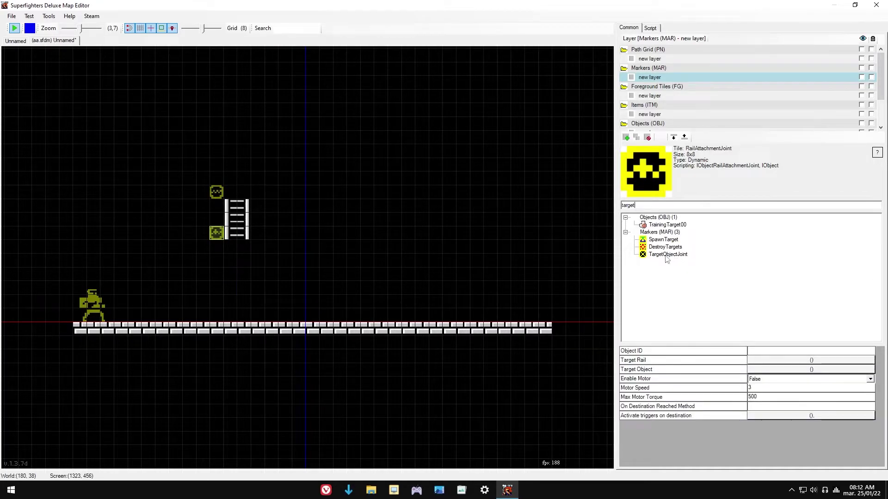
left_click(666, 255)
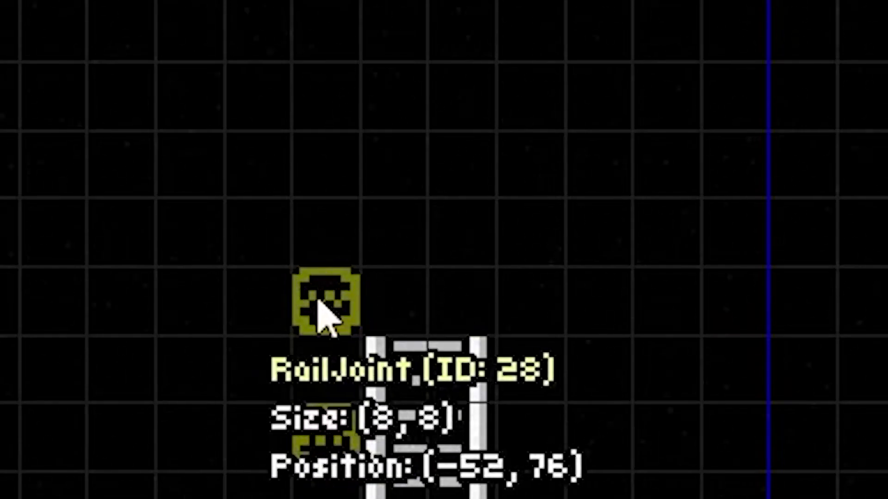
Set the RailJoint's Target Object Joint to the TargetObjectJoint below it and its Enable Limit to True
left_click(319, 300)
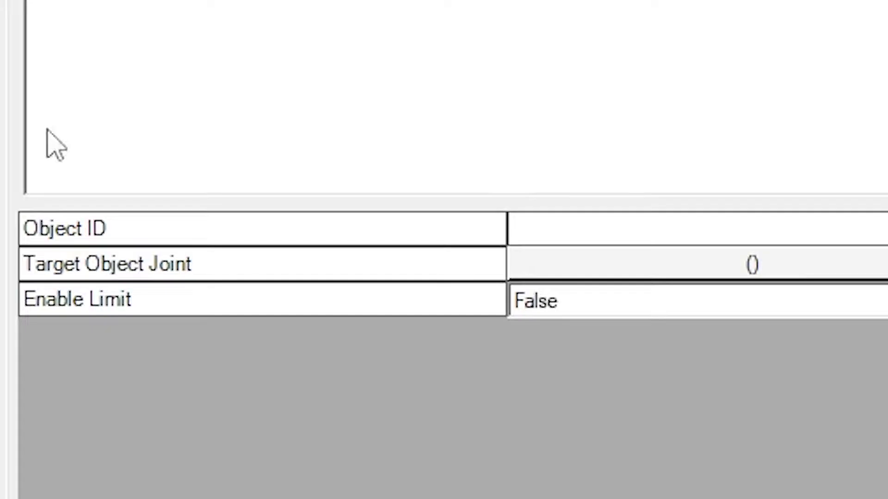
left_click(570, 267)
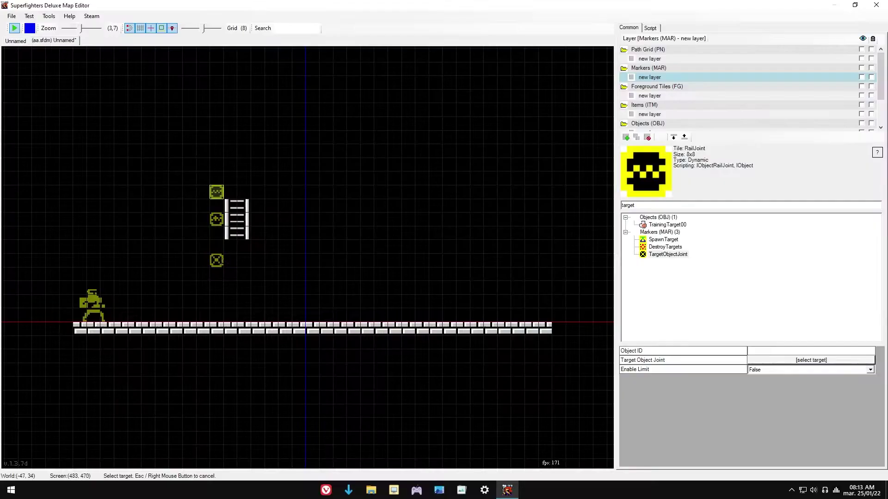
left_click(216, 260)
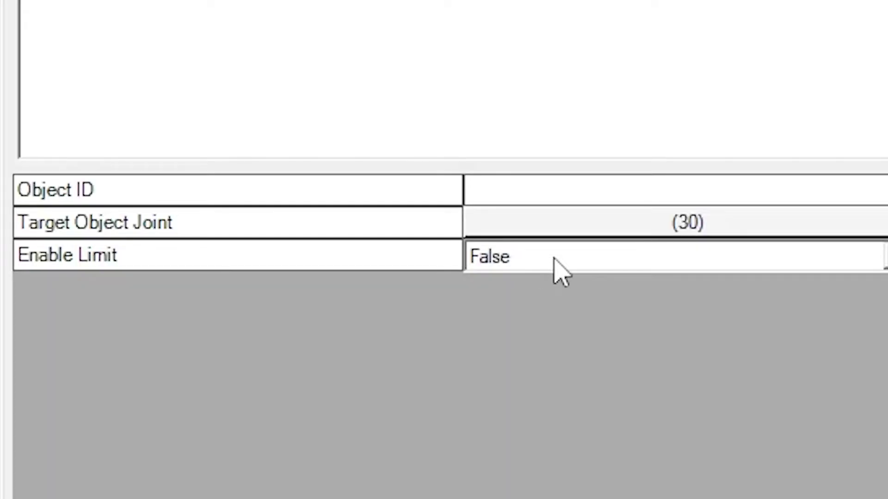
left_click(776, 371)
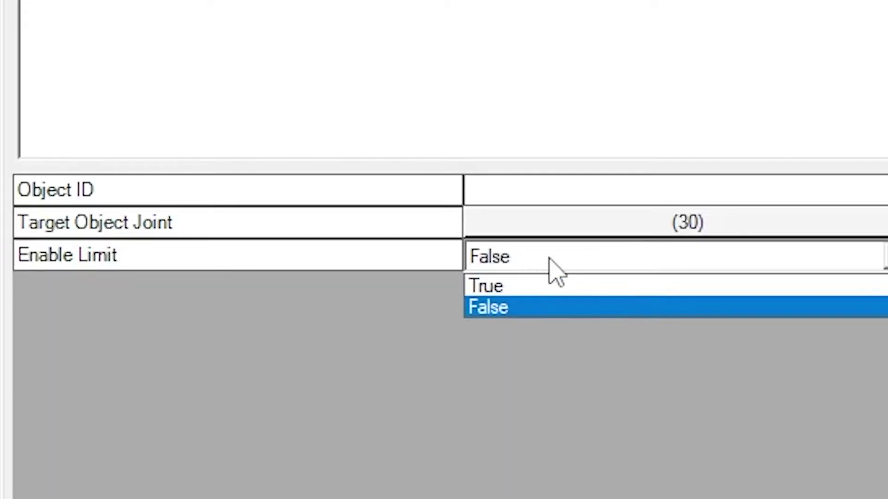
left_click(499, 290)
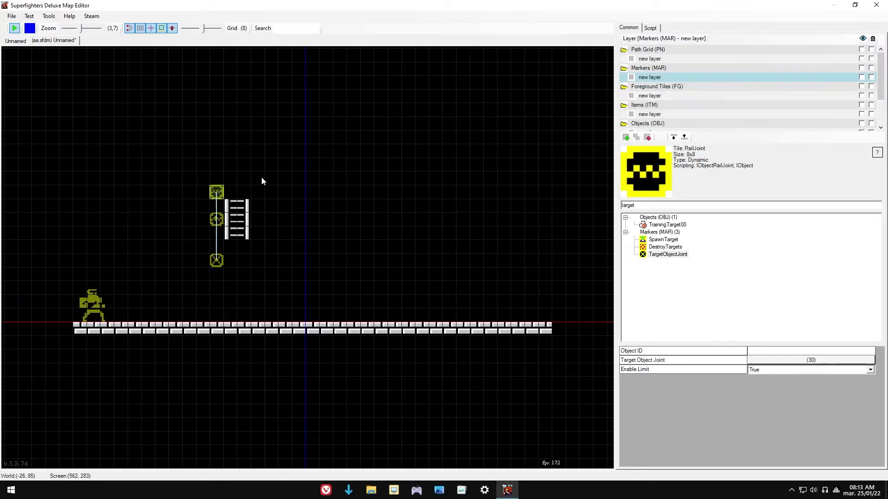
Set the RailAttachmentJoint's Target Rail to the RailJoint and its Target Object to the metal ladder
left_click(217, 220)
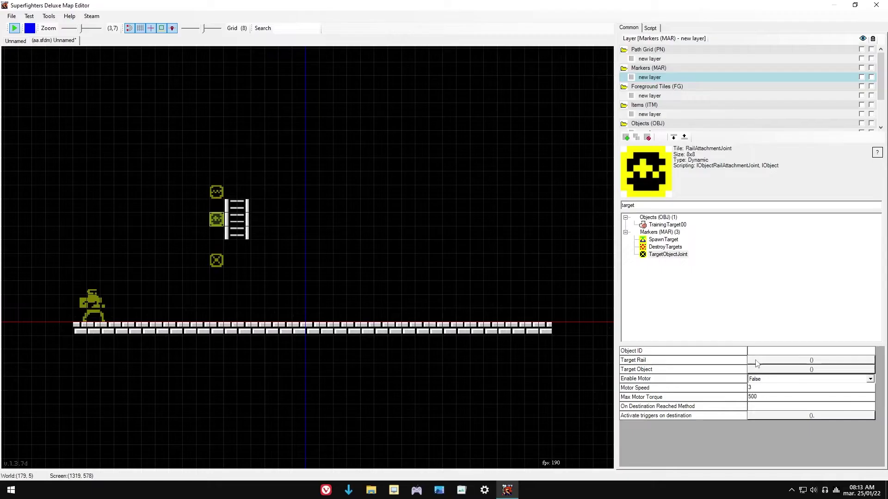
left_click(764, 161)
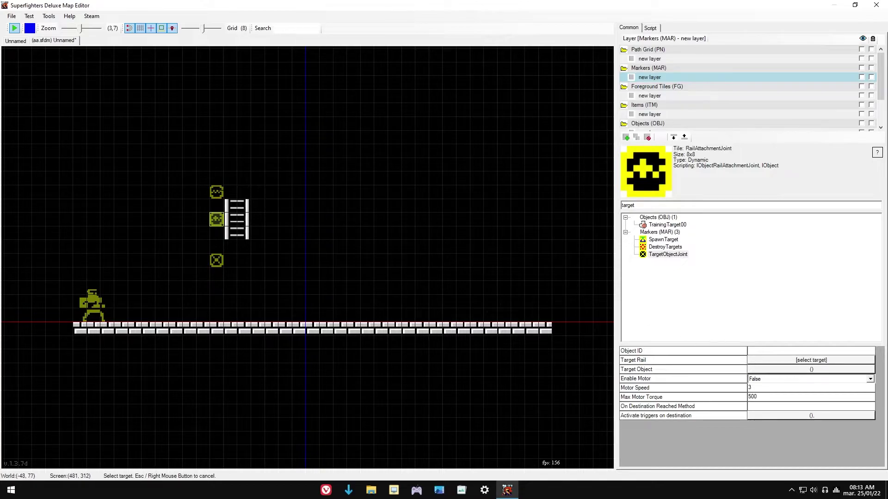
left_click(217, 192)
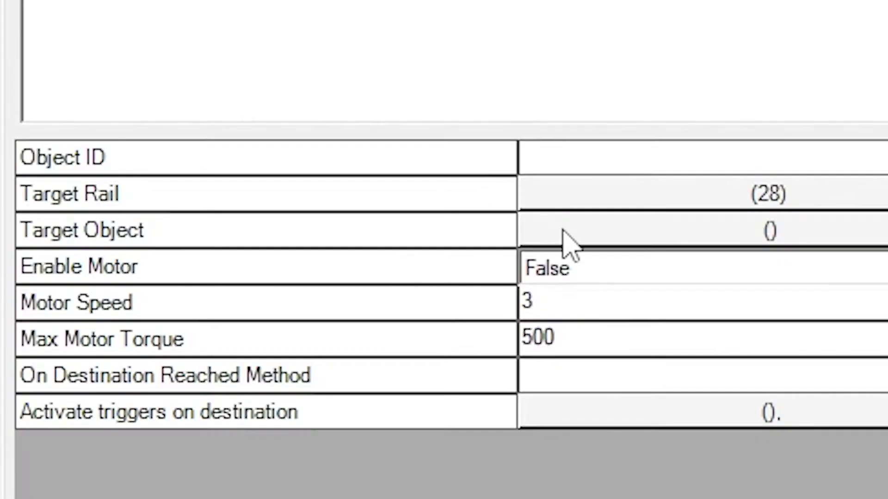
left_click(564, 236)
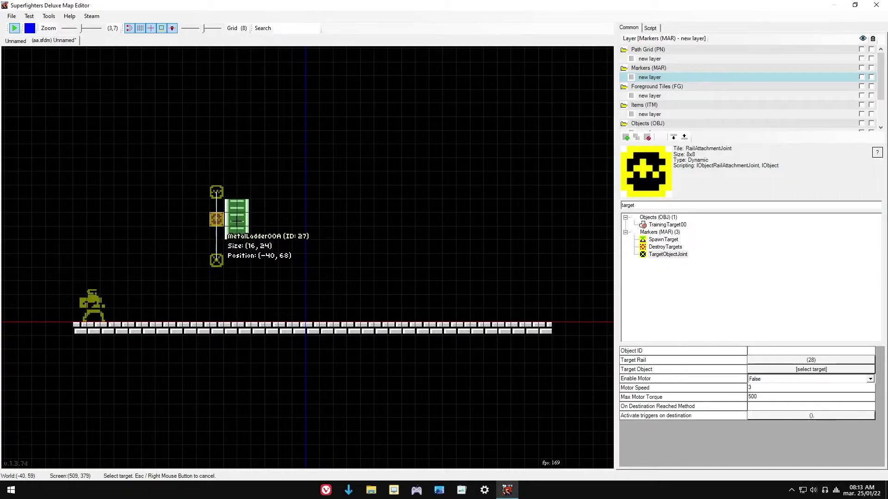
left_click(243, 225)
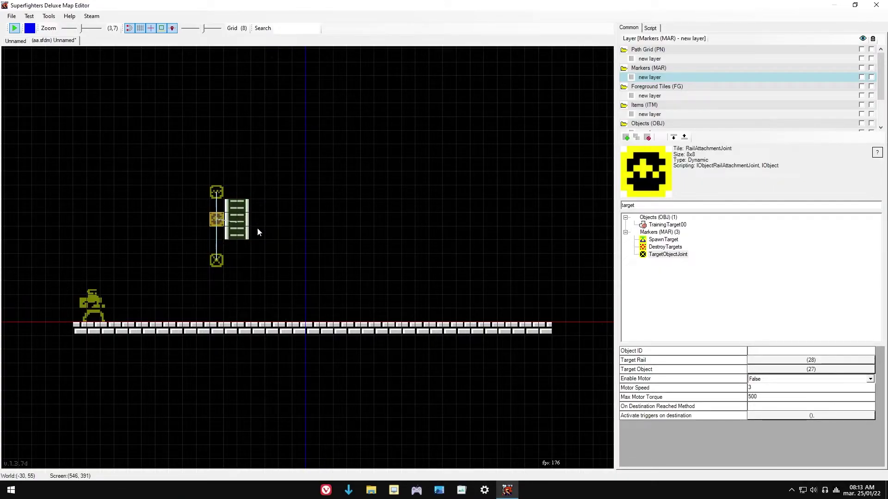
Test the map in the game, moving the character to the ladder and jumping up to it
key("F5")
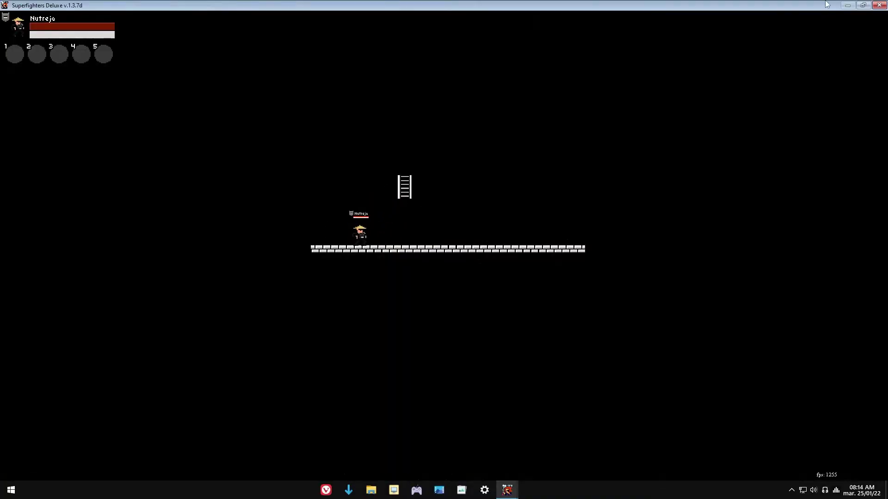
key("Right")
key("Up")
key("Up")
key("Left")
key("Escape")
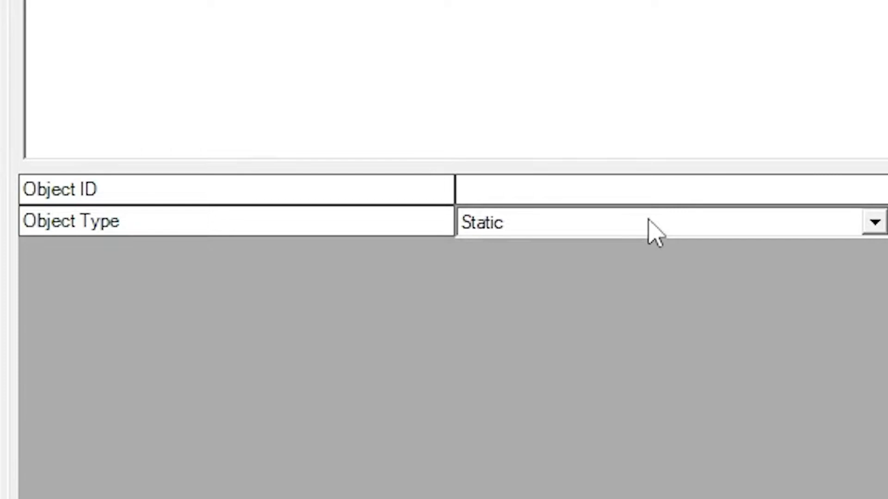
Set the ladder's Object Type to Dynamic and test in the game whether the character can climb it
left_click(587, 224)
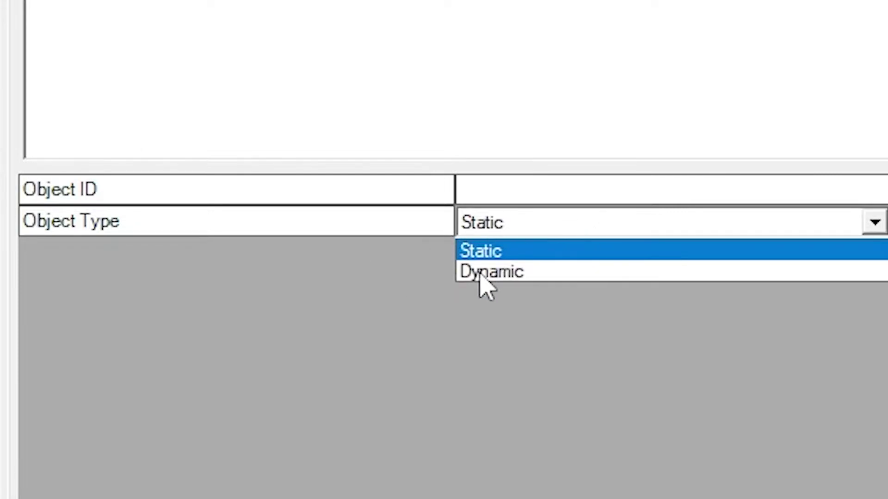
left_click(521, 273)
key("F5")
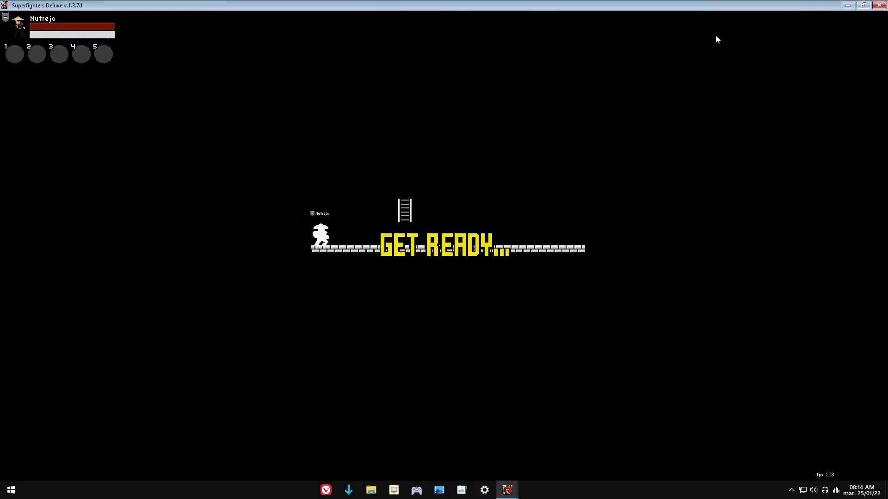
key("Right")
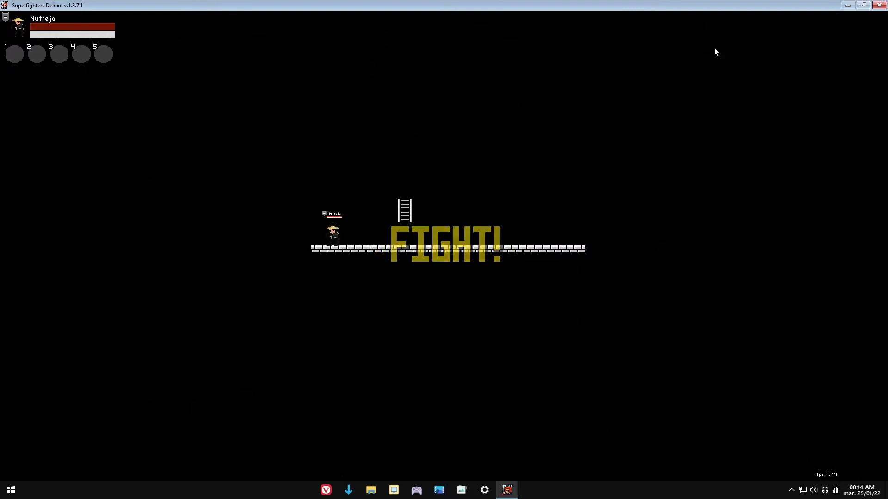
key("Right")
key("Up")
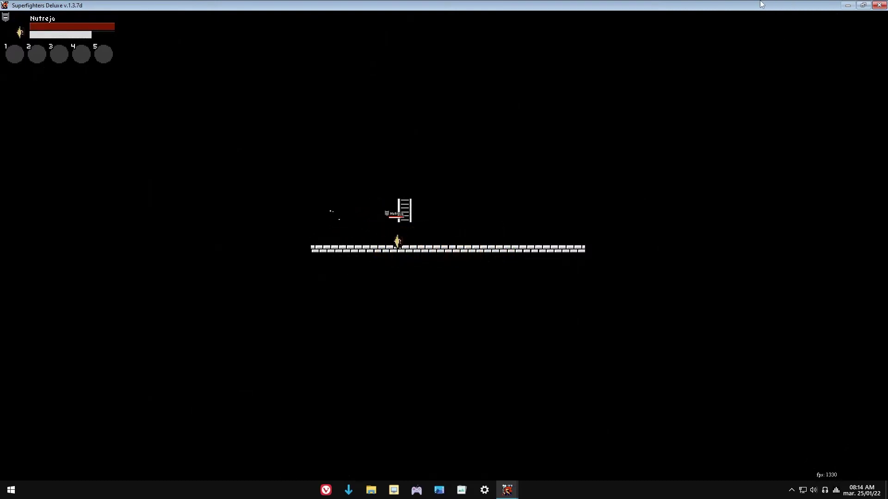
key("Up")
key("Escape")
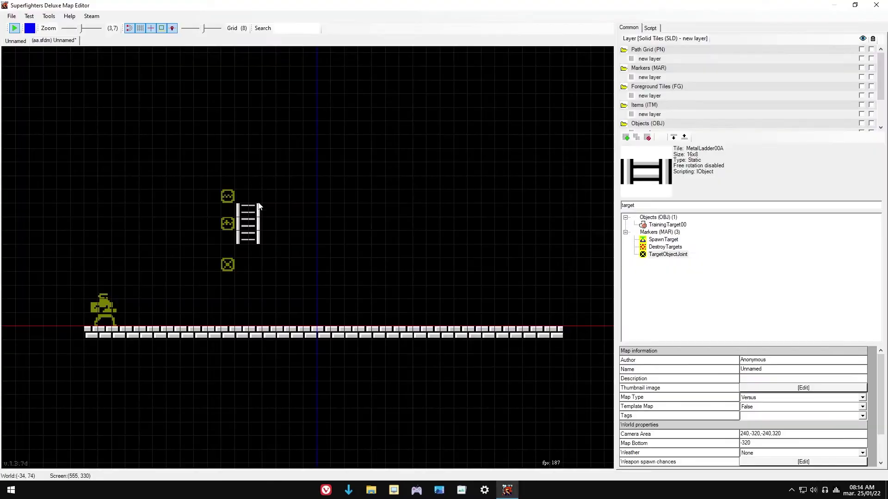
Set the ladder's Object Type back to Static
left_click(758, 361)
left_click(760, 370)
left_click(336, 170)
Find the ChangeBodyTypeTrigger marker and place it directly above the ladder at (-44, 76)
type("body")
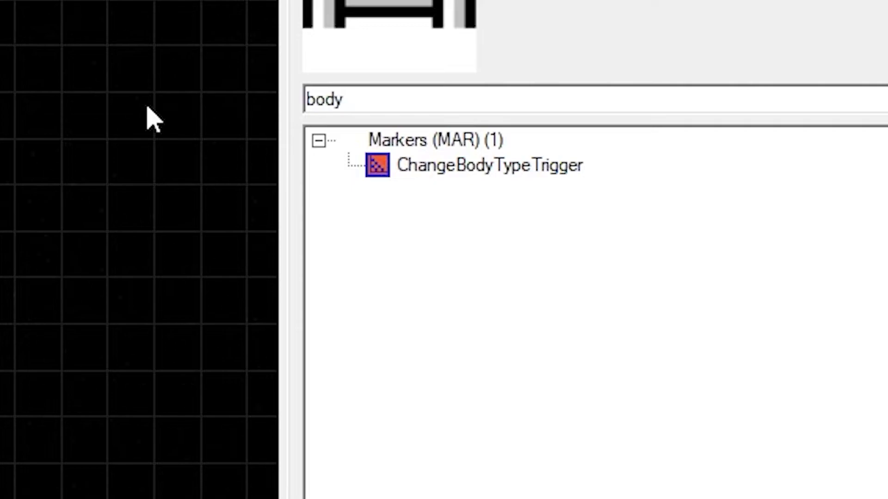
left_click(676, 224)
left_click(246, 191)
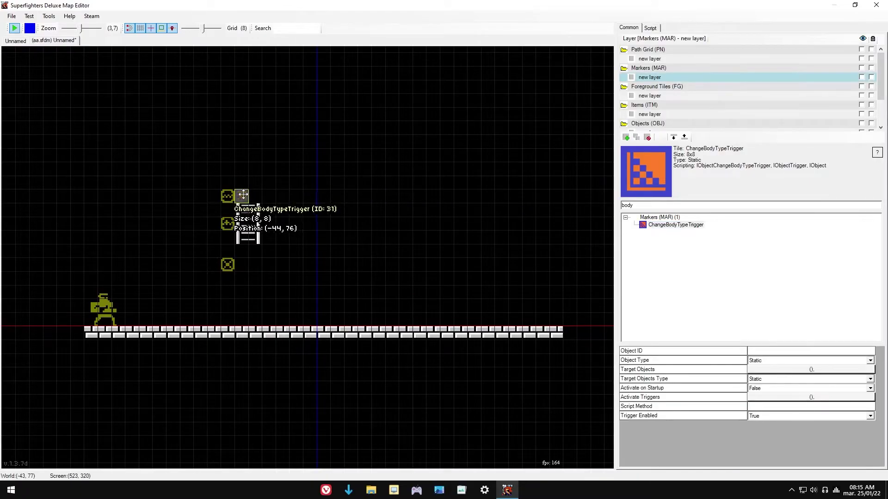
scroll(245, 194, "up", 1)
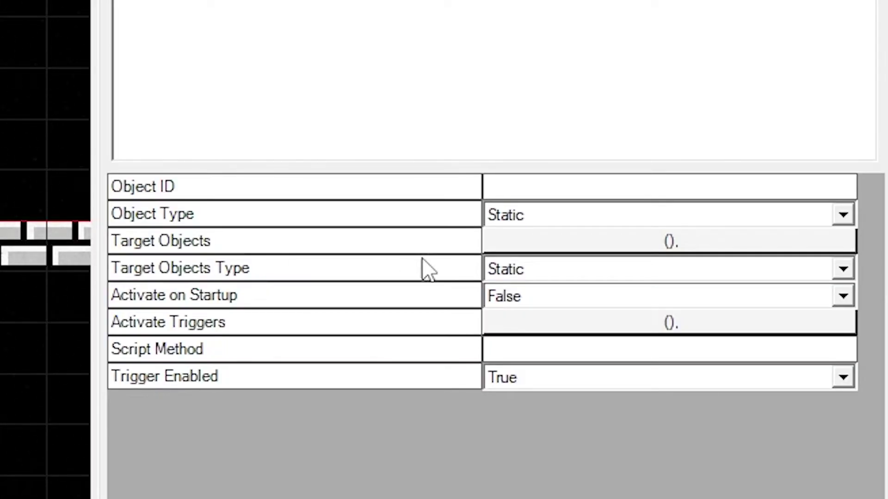
Set the ChangeBodyTypeTrigger's Target Objects to the metal ladder and open its Object Type choices
left_click(525, 244)
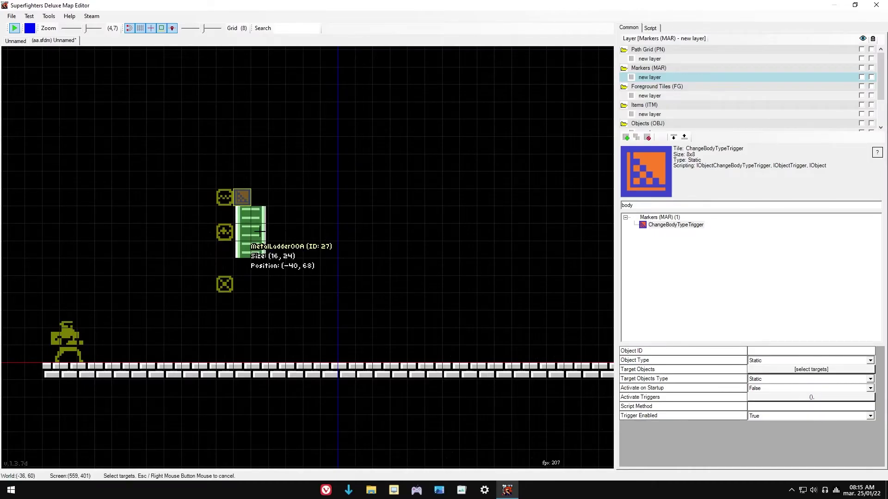
left_click(259, 231)
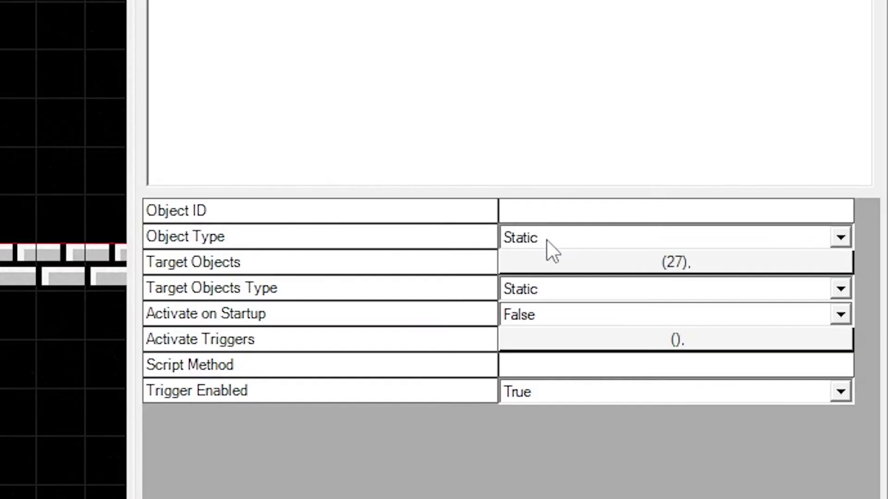
left_click(765, 363)
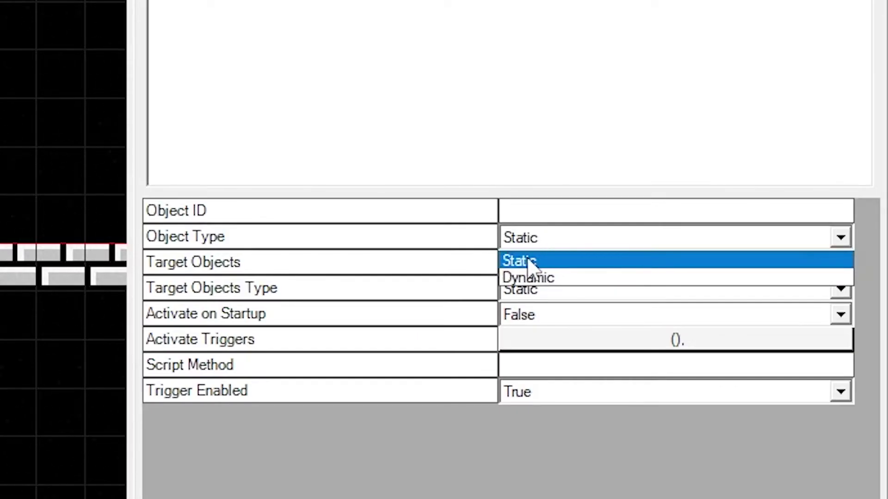